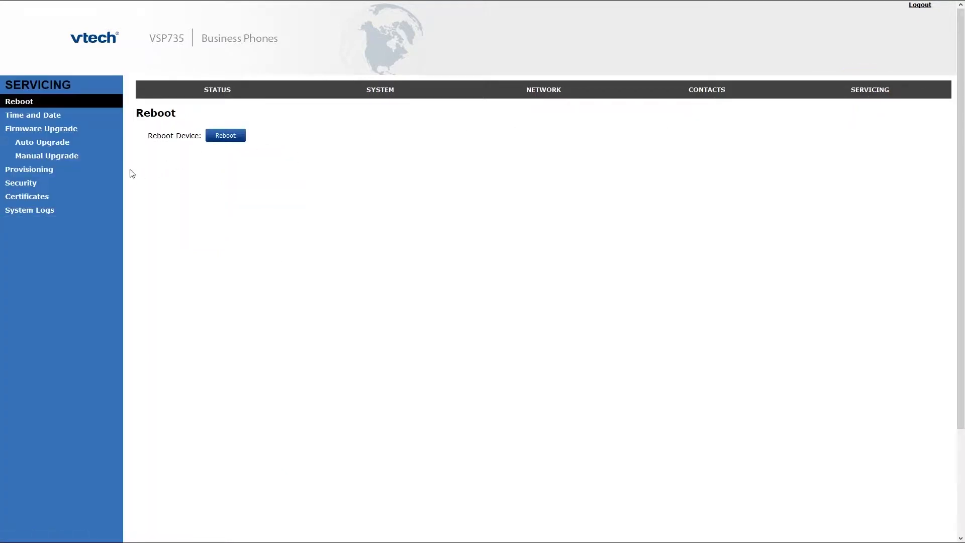
Reset the VSP735's configuration to default settings from the Provisioning page and confirm it.
{"action": "left_click", "coordinate": [52, 171]}
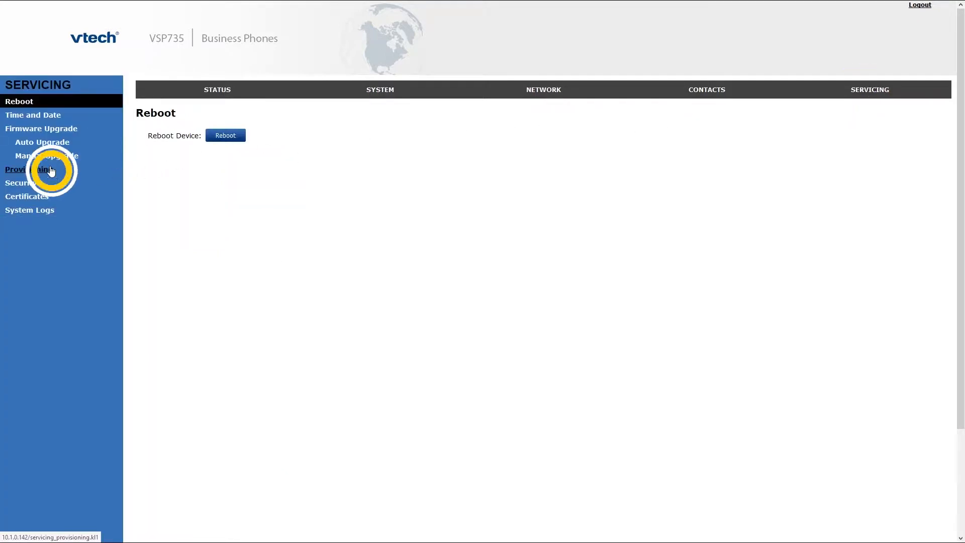
{"action": "scroll", "coordinate": [184, 344], "scroll_direction": "down", "scroll_amount": 5}
{"action": "scroll", "coordinate": [185, 343], "scroll_direction": "down", "scroll_amount": 2}
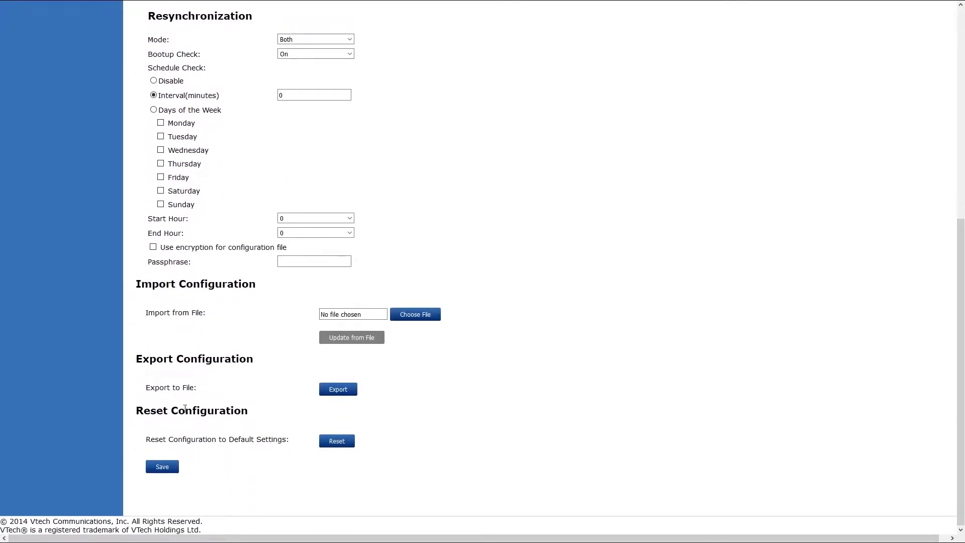
{"action": "left_click", "coordinate": [351, 441]}
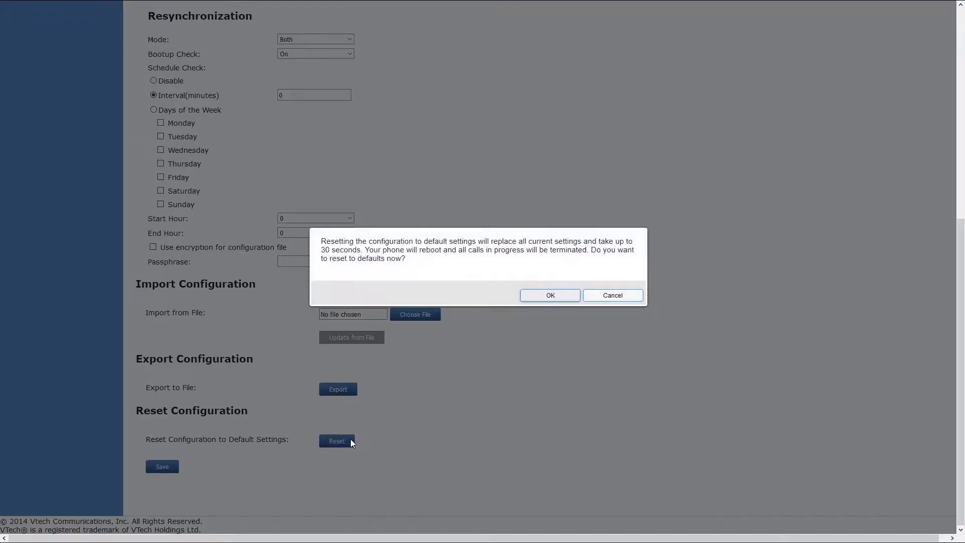
{"action": "left_click", "coordinate": [539, 299]}
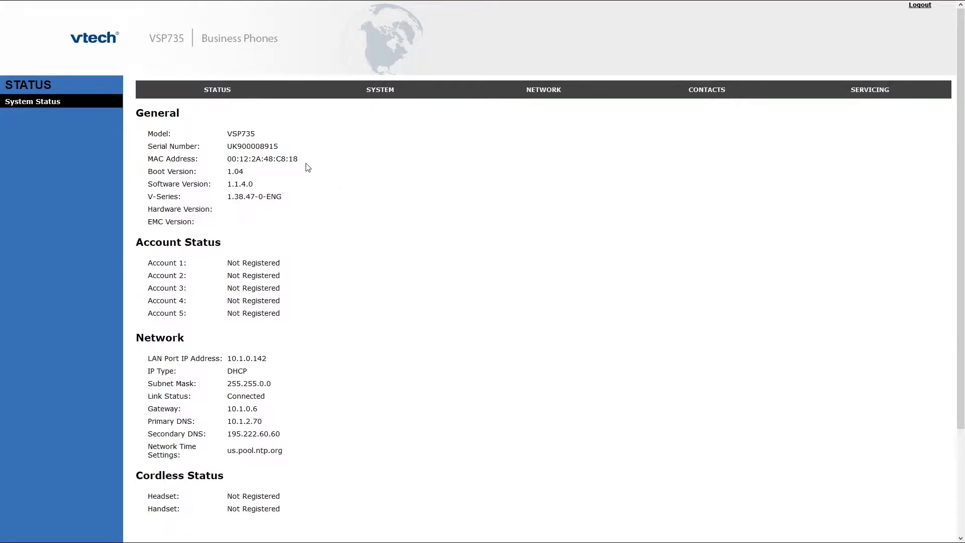
Check on the System Status page that the phone runs software version 1.1.4.0.
{"action": "left_click", "coordinate": [223, 93]}
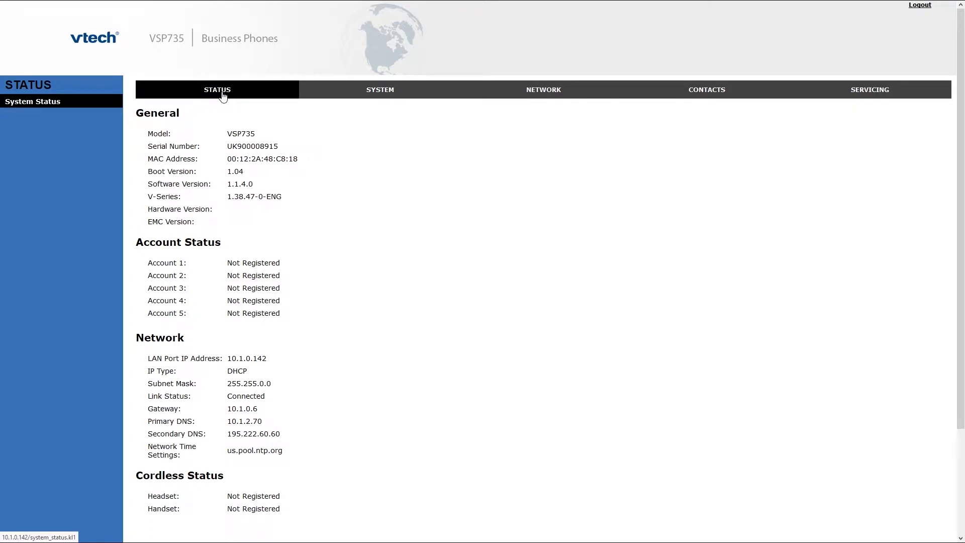
{"action": "left_click_drag", "start_coordinate": [149, 188], "coordinate": [263, 190]}
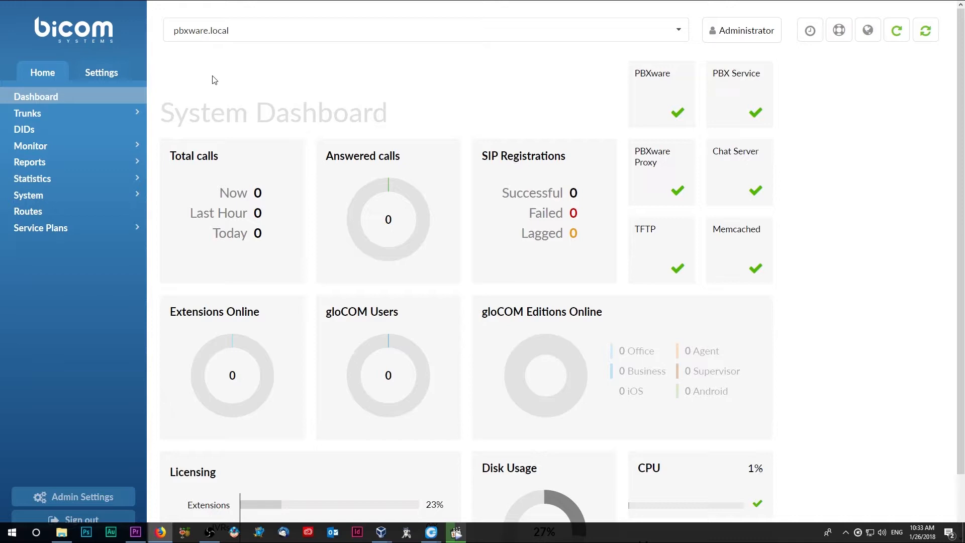
Save Tenant01 with its auto-provisioning HTTP username and password, then switch into tenant 201 — Tenant01.
{"action": "left_click", "coordinate": [110, 73]}
{"action": "left_click", "coordinate": [101, 97]}
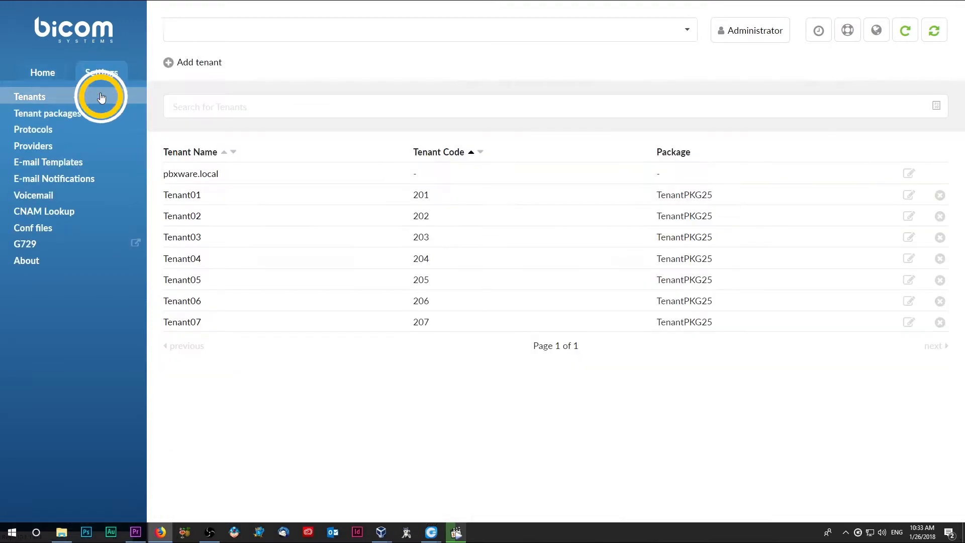
{"action": "left_click", "coordinate": [909, 195]}
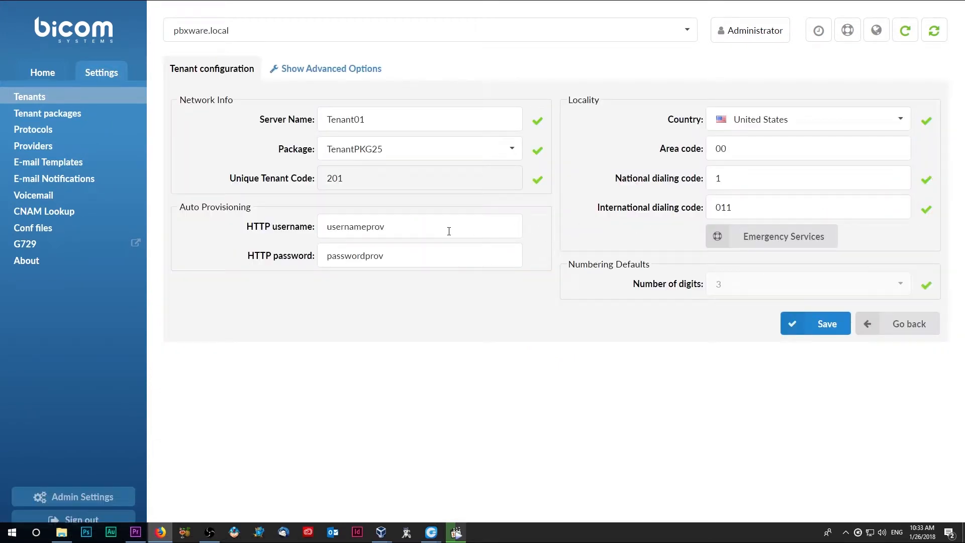
{"action": "left_click_drag", "start_coordinate": [406, 229], "coordinate": [306, 230]}
{"action": "left_click_drag", "start_coordinate": [385, 256], "coordinate": [328, 257]}
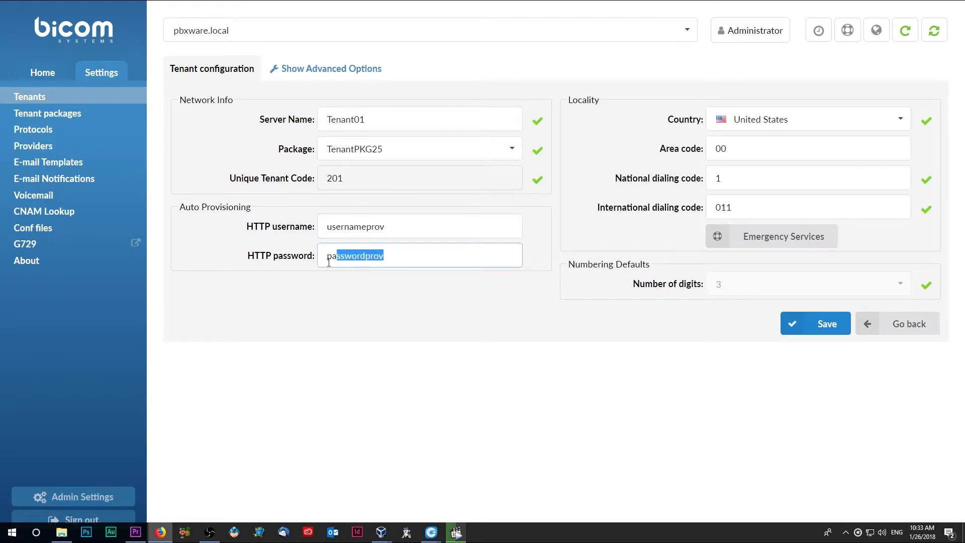
{"action": "left_click", "coordinate": [397, 257]}
{"action": "left_click", "coordinate": [792, 325]}
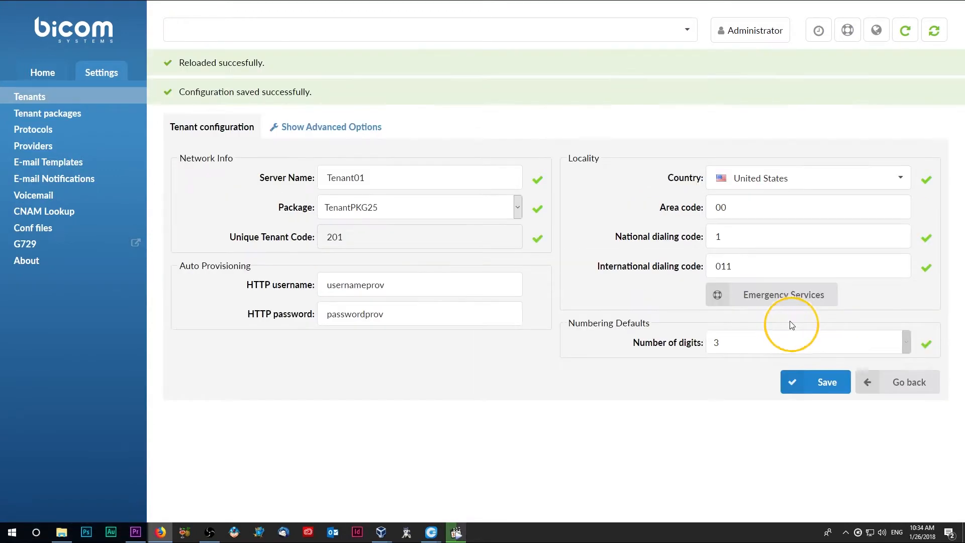
{"action": "left_click", "coordinate": [264, 30]}
{"action": "left_click", "coordinate": [254, 99]}
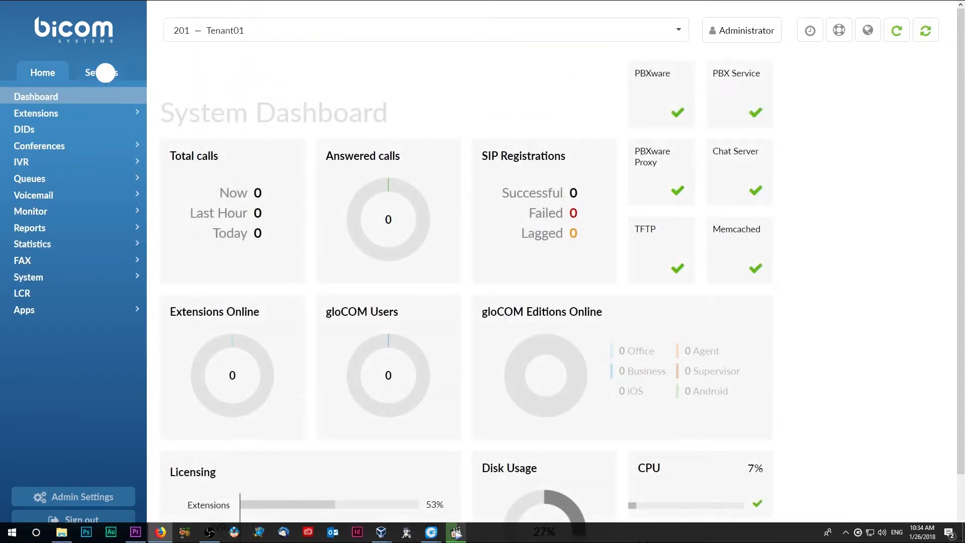
Search the UAD list for 735 and open VTech VSP735 for editing.
{"action": "left_click", "coordinate": [103, 74]}
{"action": "left_click", "coordinate": [91, 117]}
{"action": "left_click", "coordinate": [469, 165]}
{"action": "type", "text": "735"}
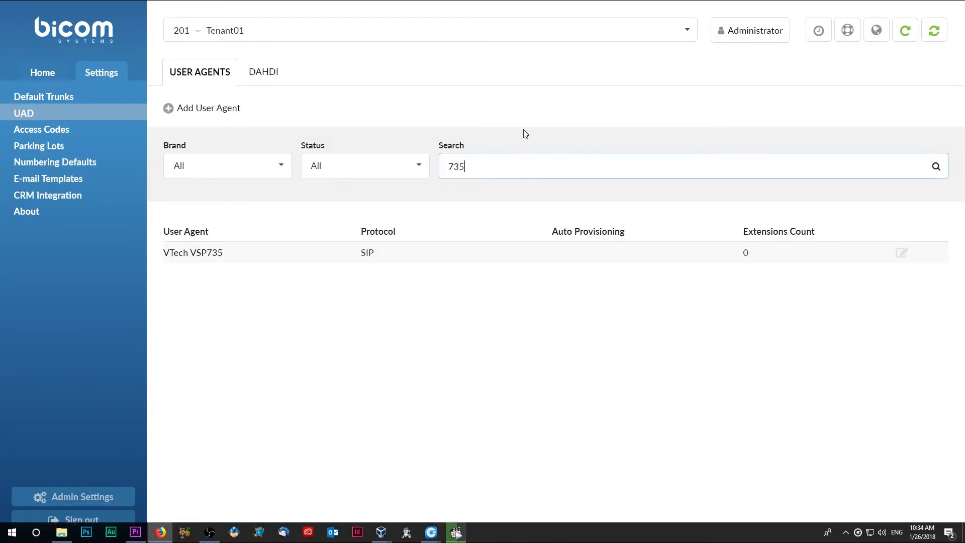
{"action": "left_click", "coordinate": [904, 252]}
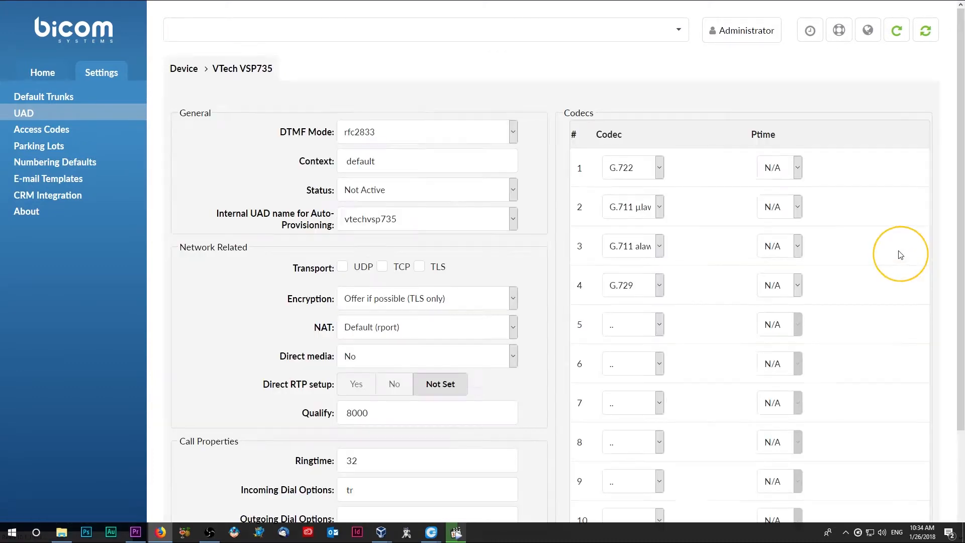
Set the VSP735 UAD Active with auto provisioning and DHCP on, save, and show Extensions.
{"action": "left_click", "coordinate": [487, 190]}
{"action": "left_click", "coordinate": [478, 238]}
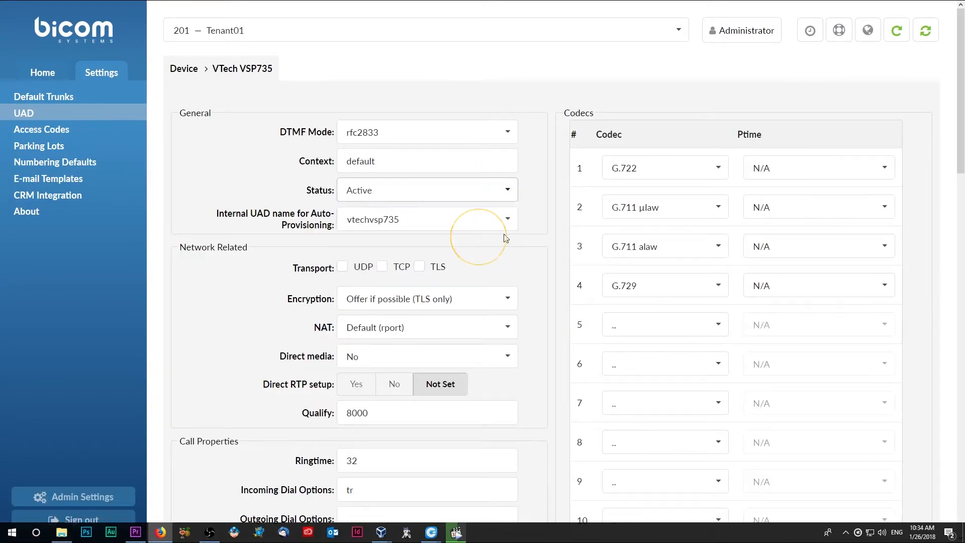
{"action": "scroll", "coordinate": [547, 244], "scroll_direction": "down", "scroll_amount": 8}
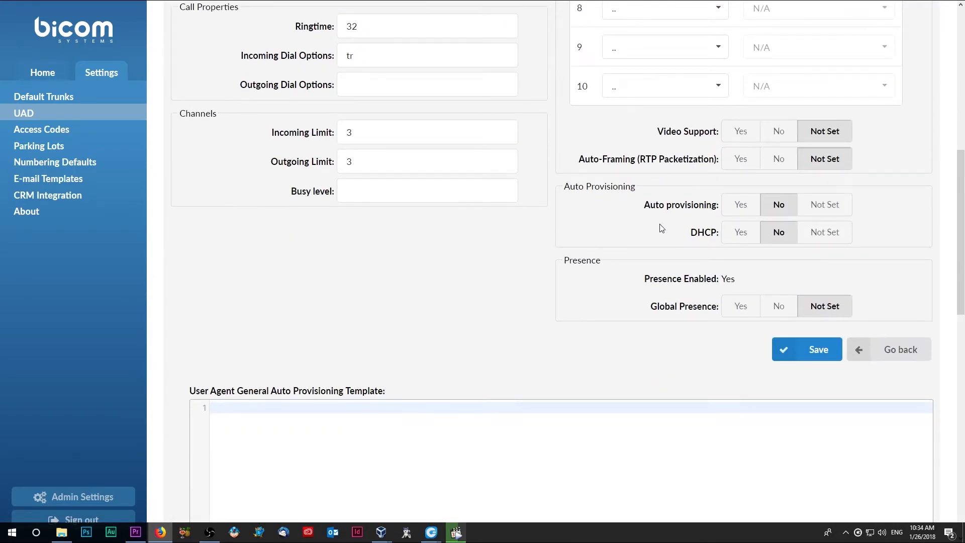
{"action": "left_click", "coordinate": [735, 203]}
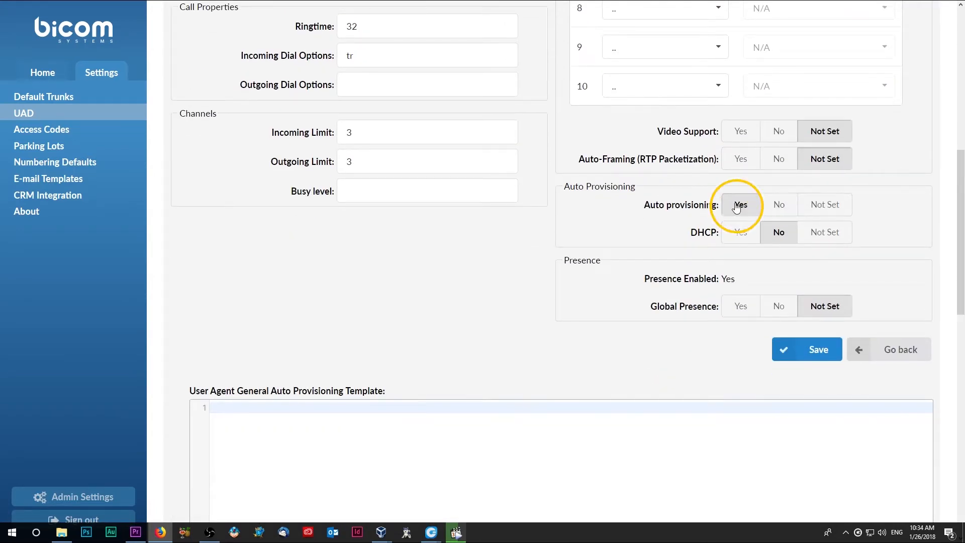
{"action": "left_click", "coordinate": [741, 236]}
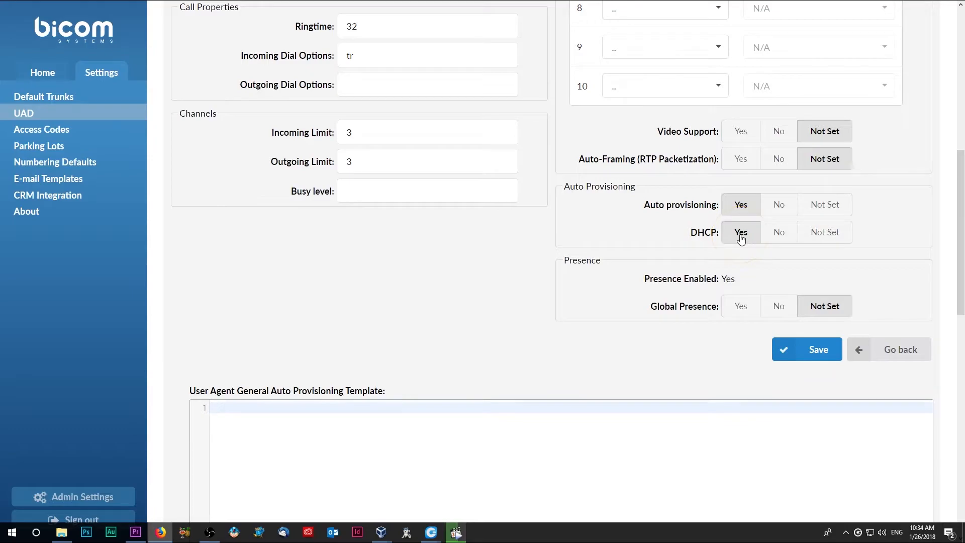
{"action": "left_click", "coordinate": [789, 346]}
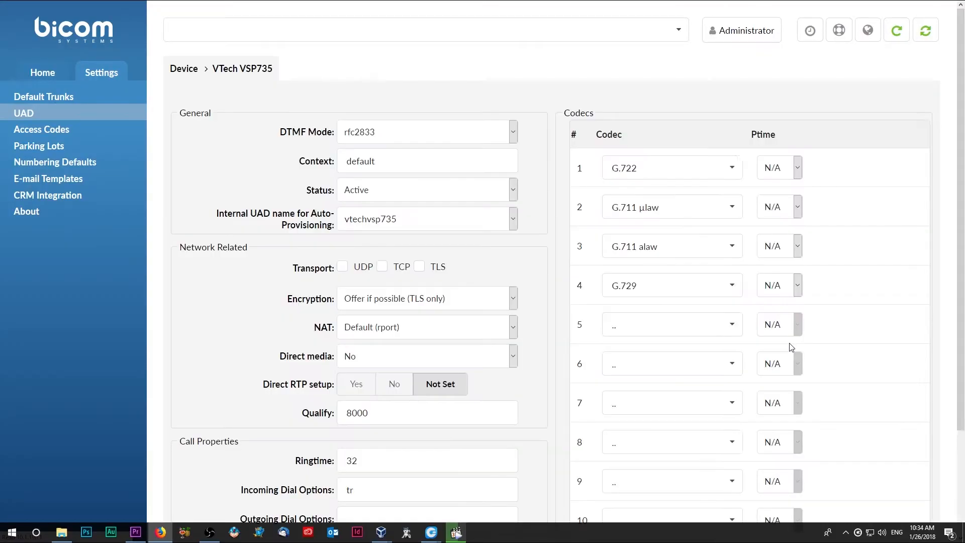
{"action": "left_click", "coordinate": [53, 73]}
{"action": "left_click", "coordinate": [65, 113]}
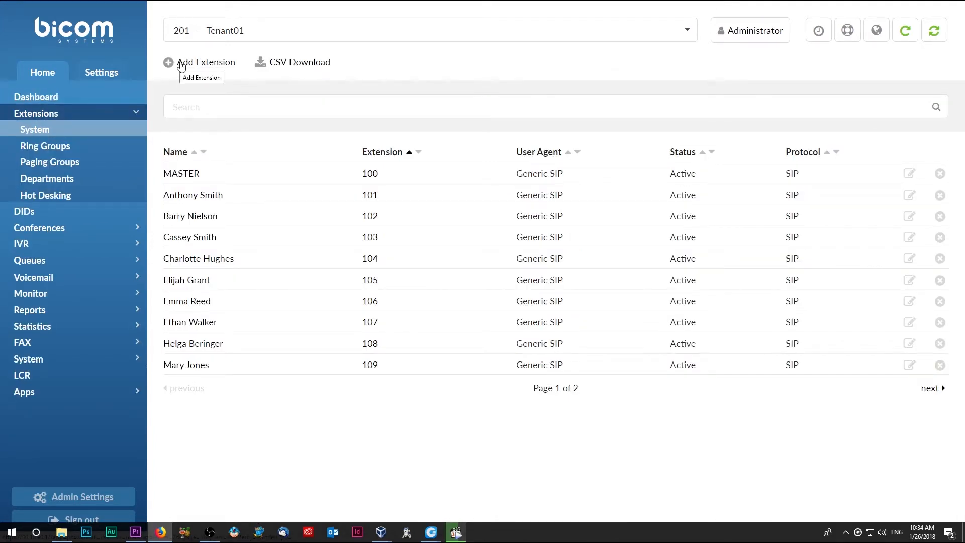
Start a new extension with UAD VTech VSP735 and location Remote.
{"action": "left_click", "coordinate": [181, 64]}
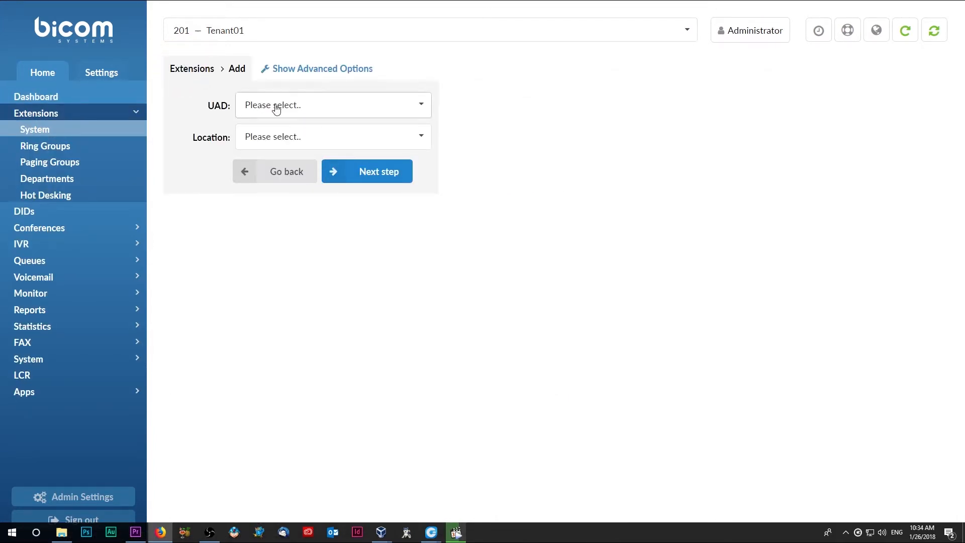
{"action": "left_click", "coordinate": [276, 107]}
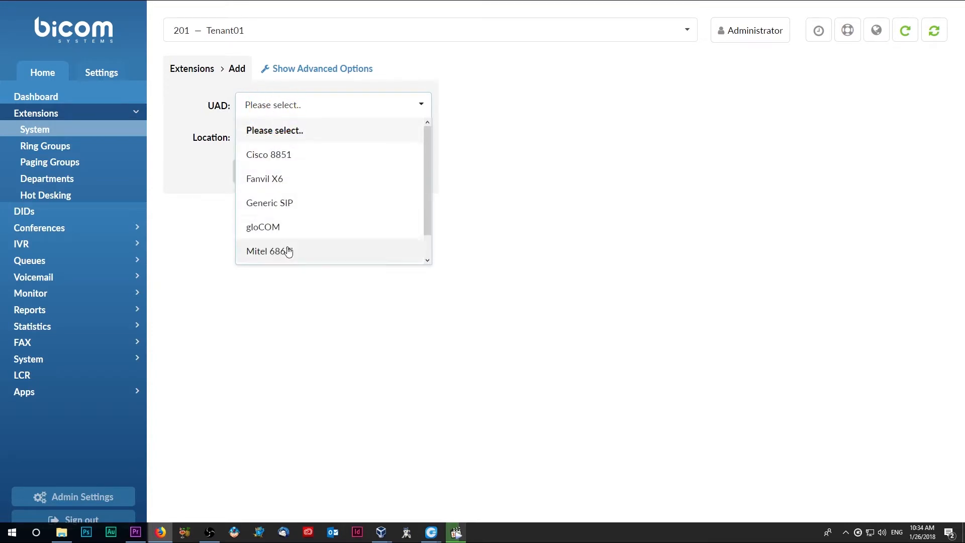
{"action": "scroll", "coordinate": [288, 252], "scroll_direction": "down", "scroll_amount": 1}
{"action": "left_click", "coordinate": [288, 253]}
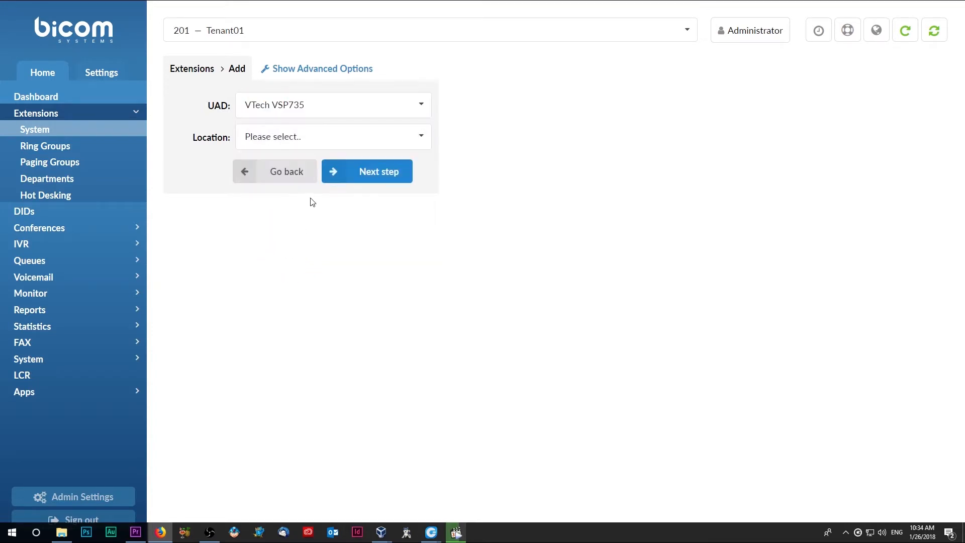
{"action": "left_click", "coordinate": [322, 145]}
{"action": "left_click", "coordinate": [315, 208]}
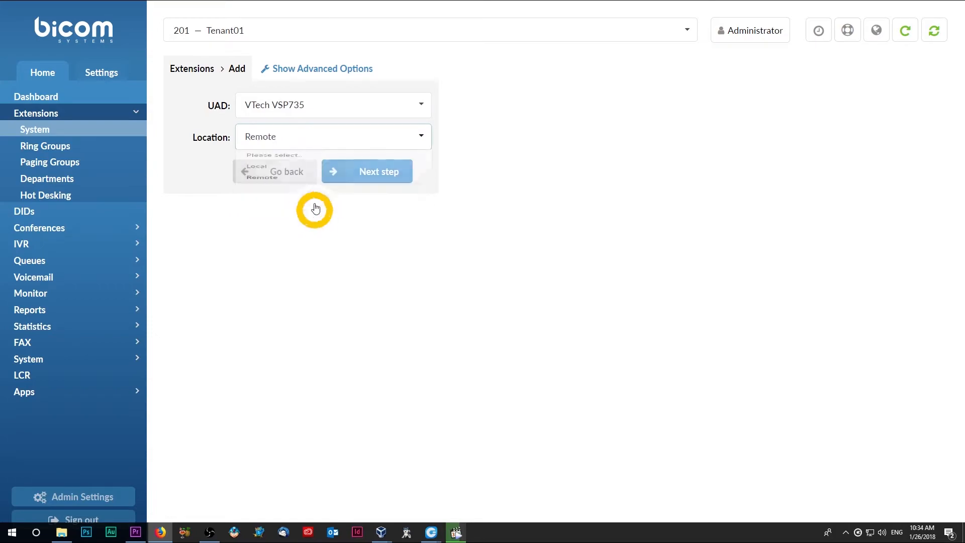
{"action": "left_click", "coordinate": [352, 172]}
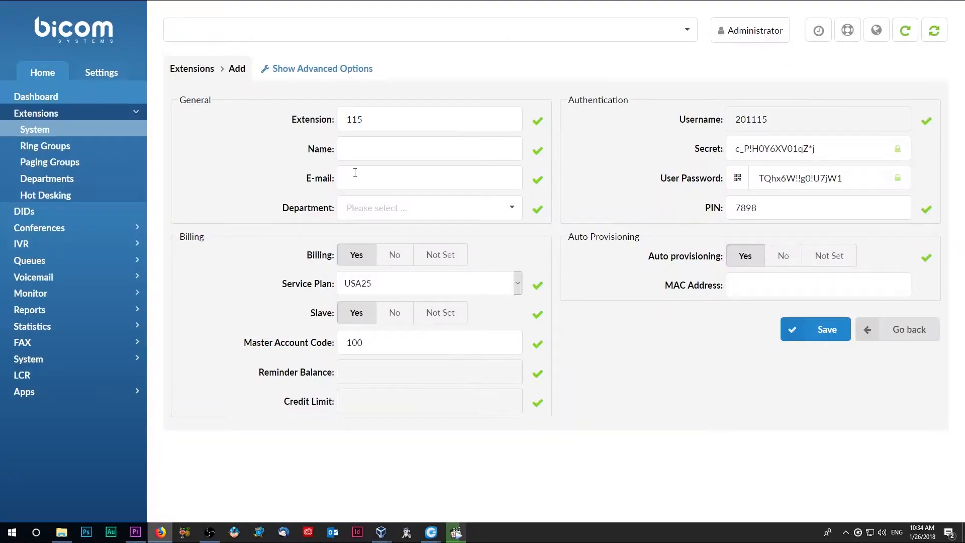
Name extension 115 'test', add an e-mail address, and set department to Development.
{"action": "left_click", "coordinate": [364, 143]}
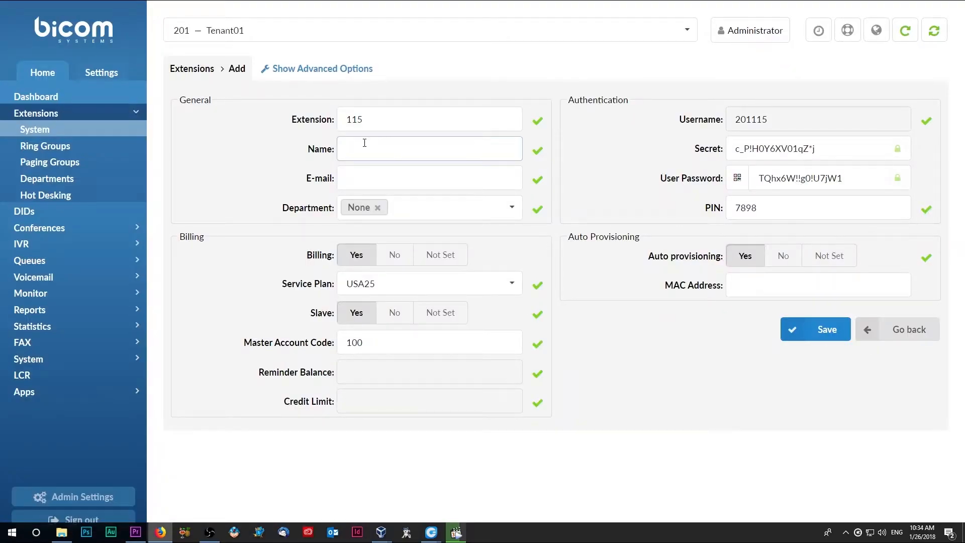
{"action": "key", "text": "Tab"}
{"action": "type", "text": "test@example.com"}
{"action": "key", "text": "Tab"}
{"action": "type", "text": "devel"}
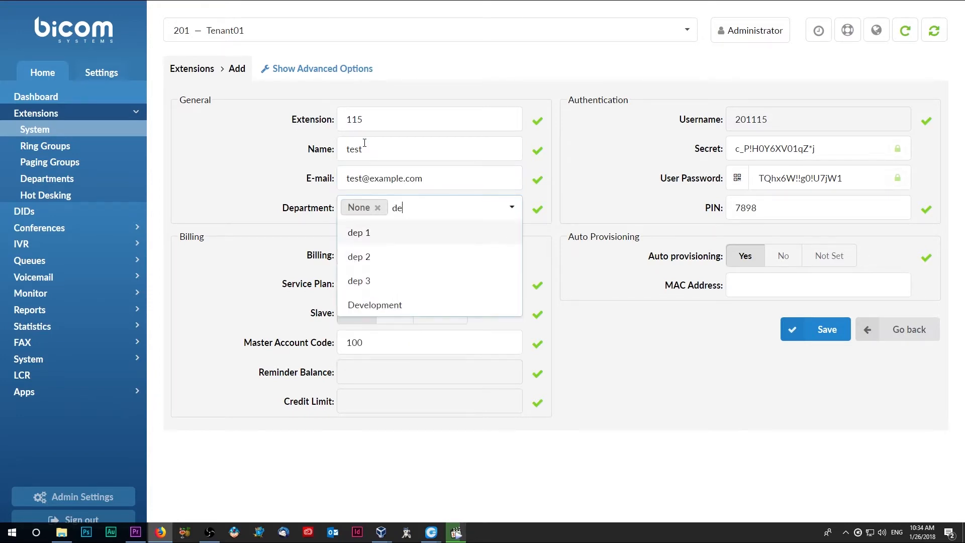
{"action": "key", "text": "Return"}
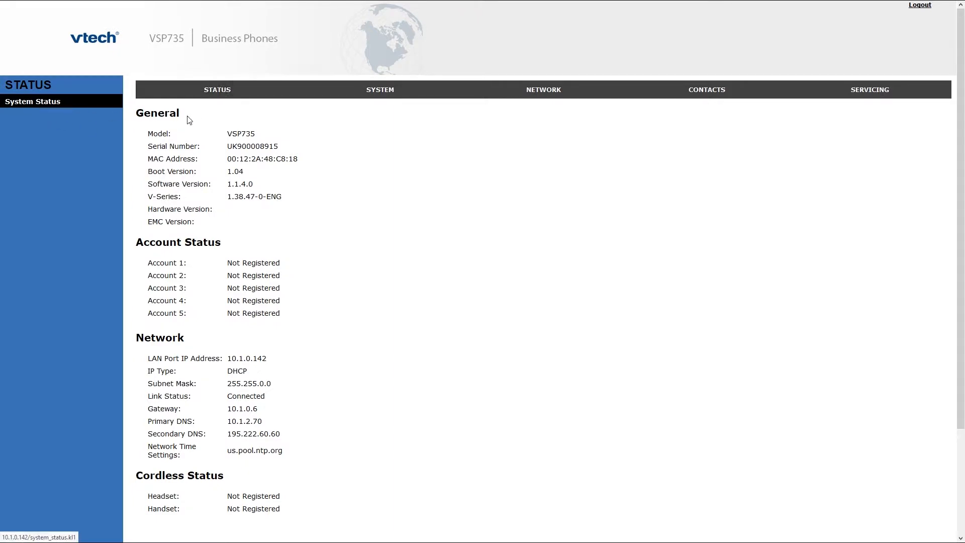
Select and copy the phone's MAC address 00:12:2A:48:C8:18 from the Status page.
{"action": "left_click_drag", "start_coordinate": [149, 159], "coordinate": [308, 163]}
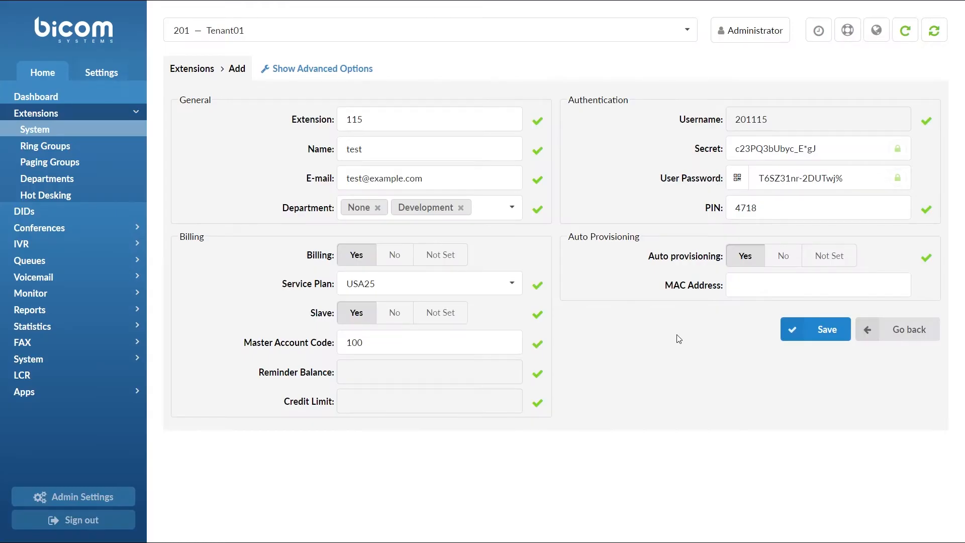
Paste MAC 00122A48C818 into extension 115's MAC Address field and save the extension.
{"action": "left_click", "coordinate": [741, 290]}
{"action": "type", "text": "00122A48C818"}
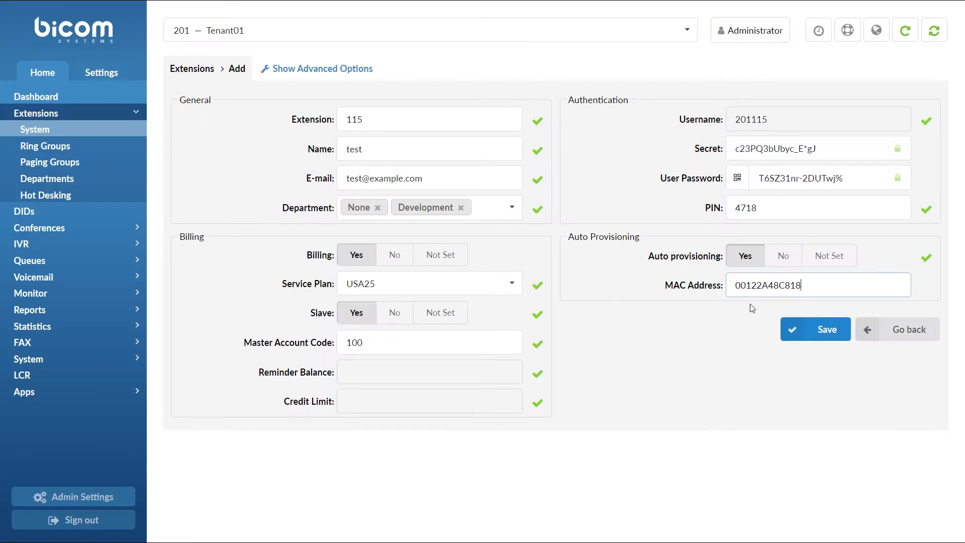
{"action": "left_click", "coordinate": [787, 330]}
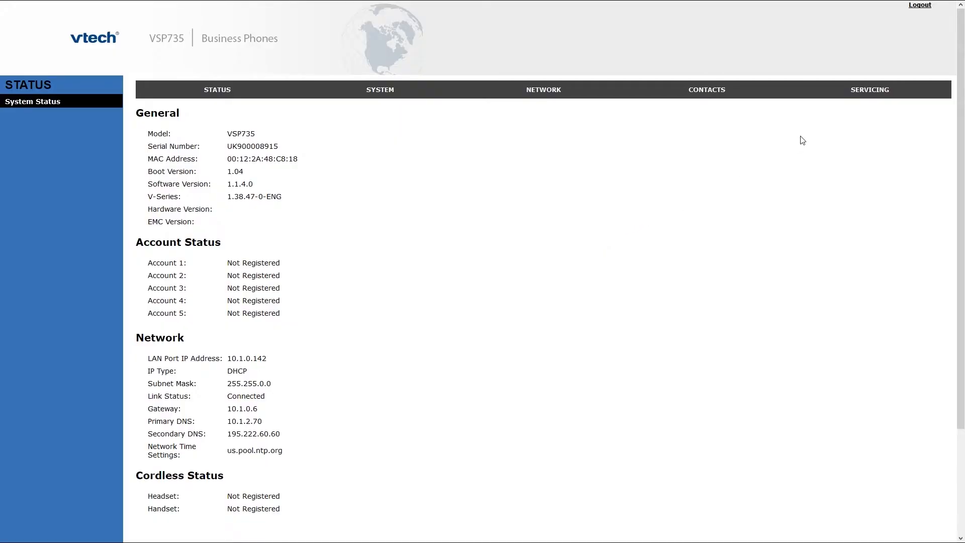
{"action": "left_click", "coordinate": [863, 95]}
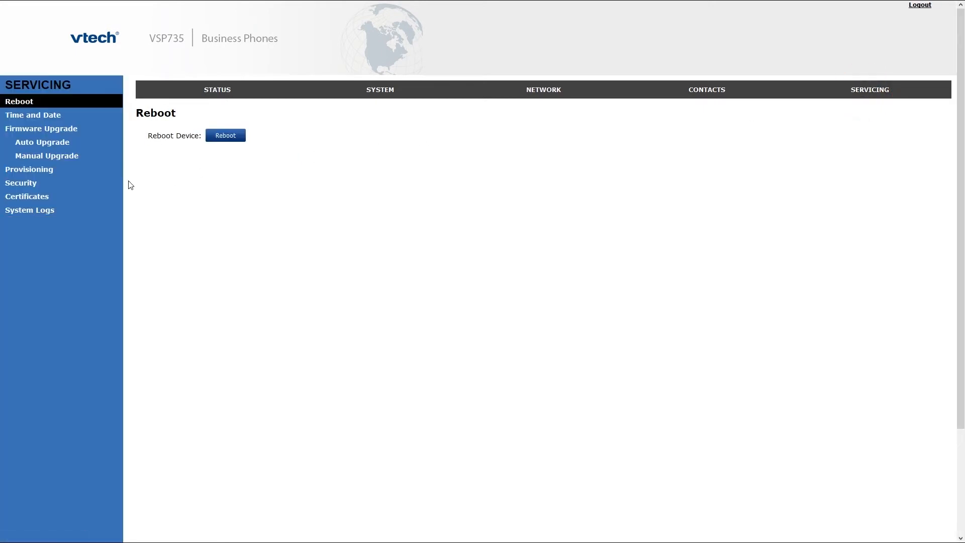
{"action": "left_click", "coordinate": [53, 171]}
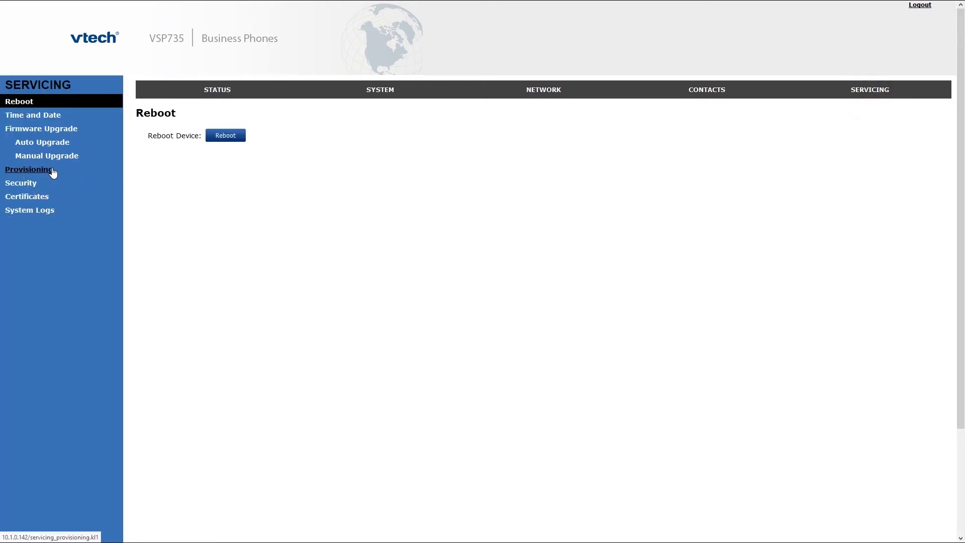
{"action": "triple_click", "coordinate": [287, 146]}
{"action": "type", "text": "http://10.1.190.1"}
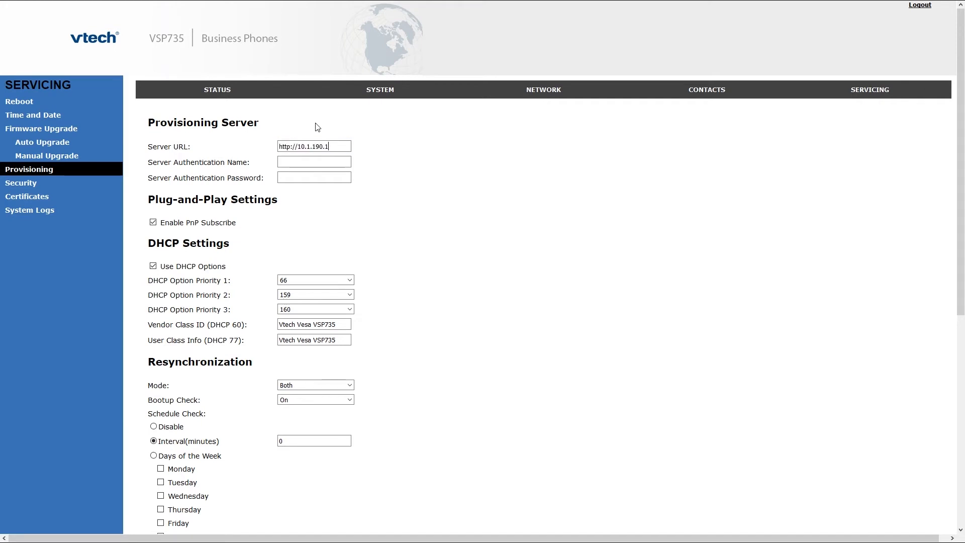
{"action": "type", "text": "/p"}
{"action": "key", "text": "Tab"}
{"action": "type", "text": "usernameprov"}
{"action": "key", "text": "Tab"}
{"action": "key", "text": "ctrl+a"}
{"action": "type", "text": "pa"}
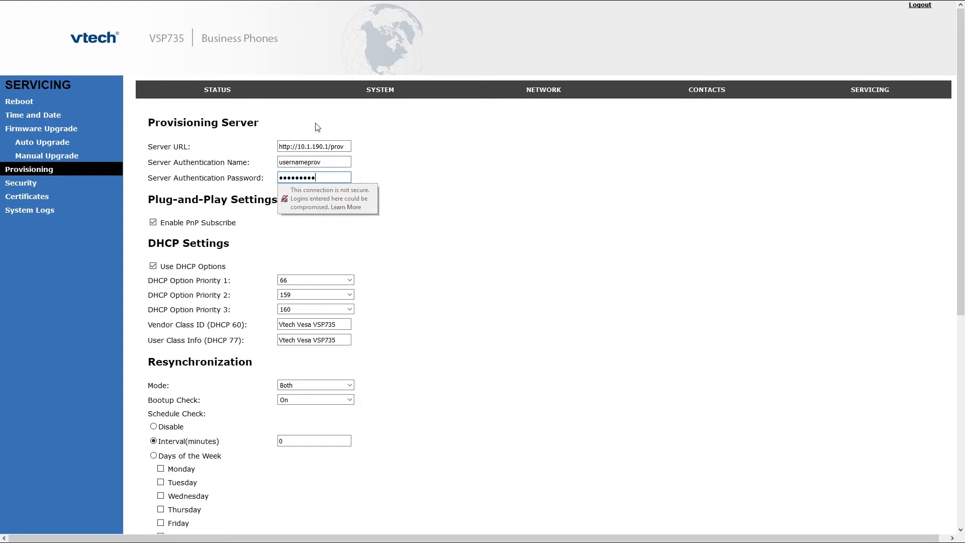
{"action": "key", "text": "Tab"}
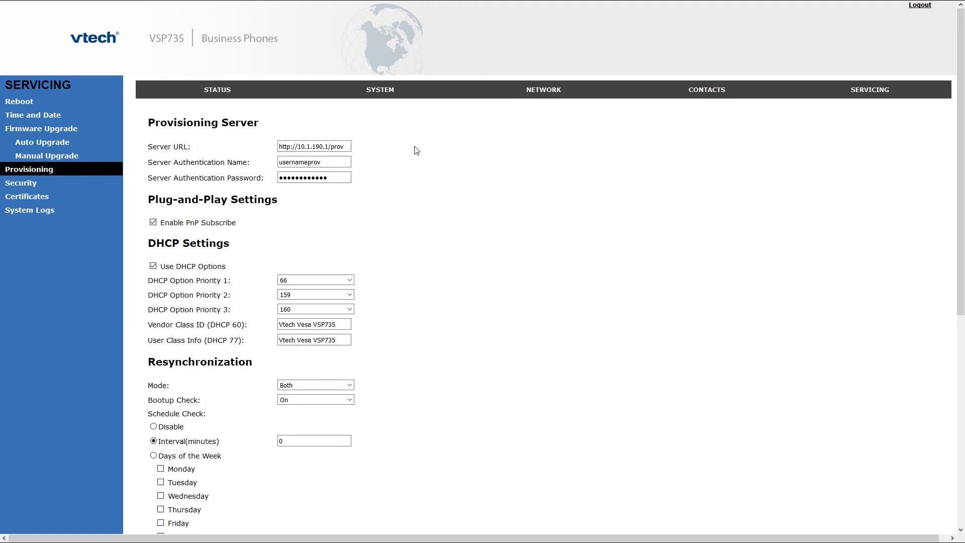
{"action": "scroll", "coordinate": [416, 149], "scroll_direction": "down", "scroll_amount": 7}
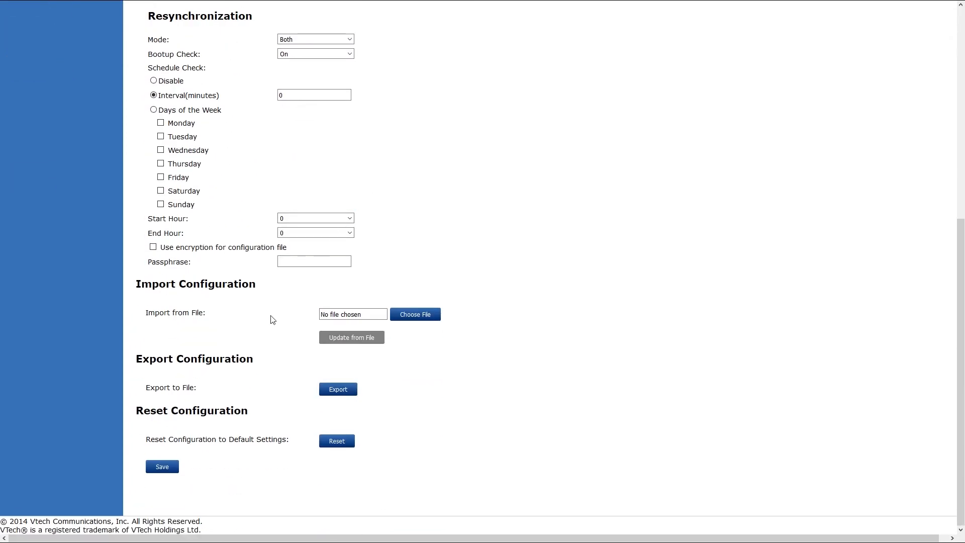
{"action": "left_click", "coordinate": [169, 467]}
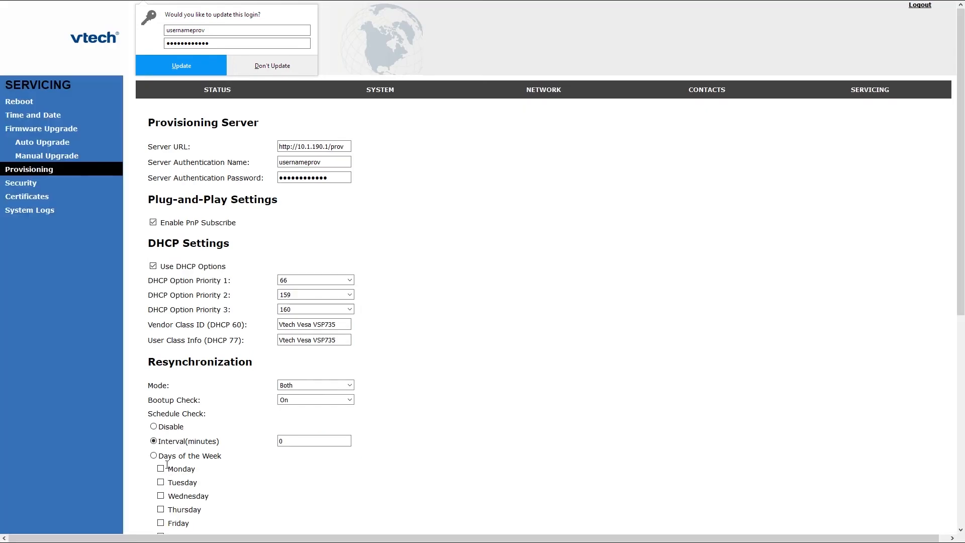
Dismiss the browser's login-update prompt and reboot the phone.
{"action": "left_click", "coordinate": [261, 66]}
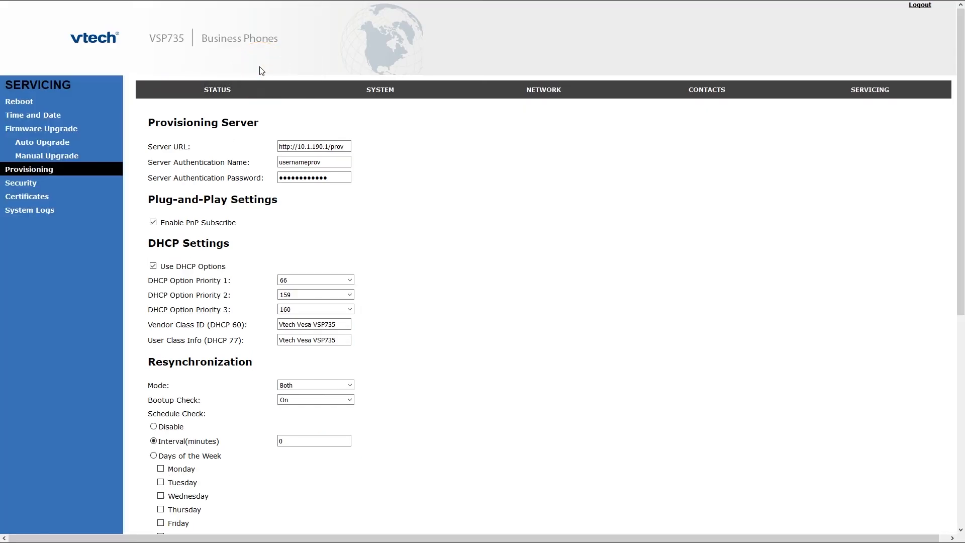
{"action": "left_click", "coordinate": [19, 101]}
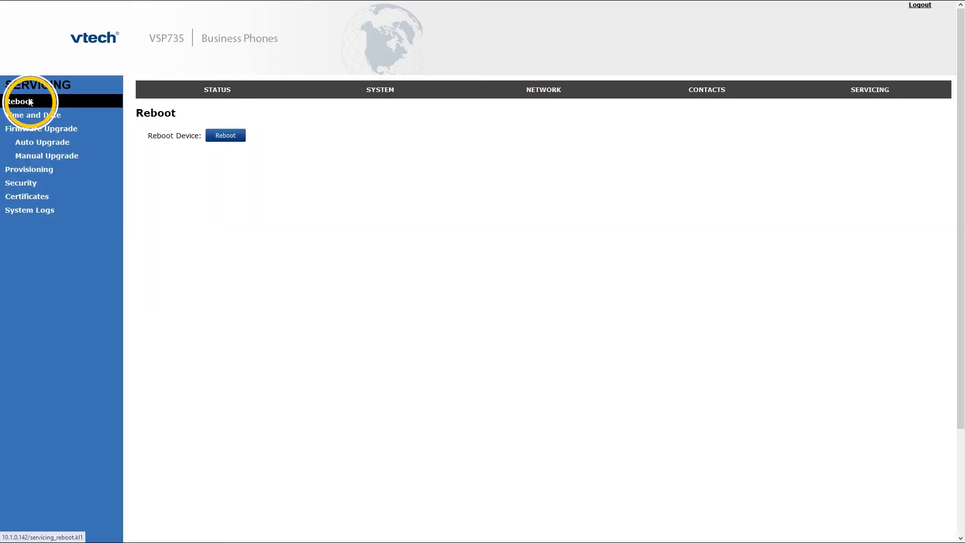
{"action": "left_click", "coordinate": [224, 136]}
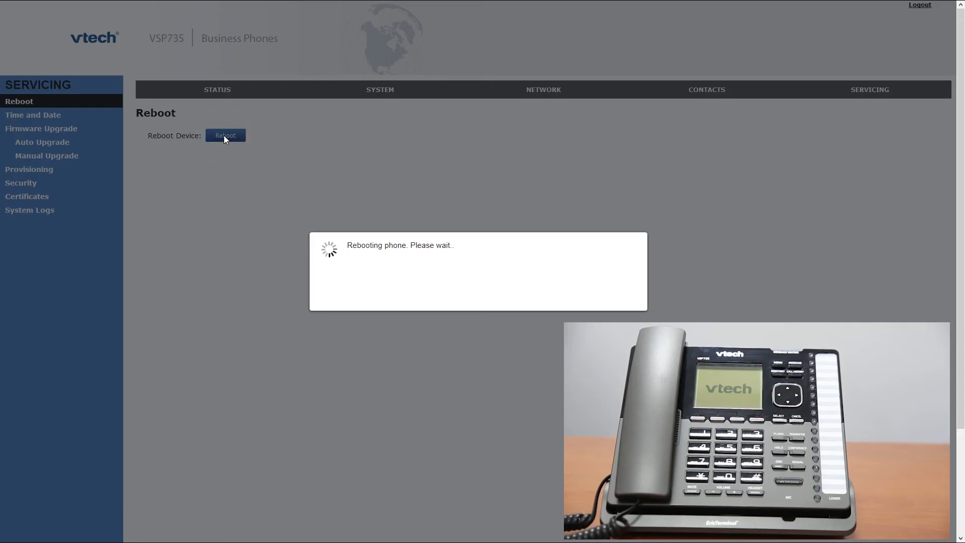